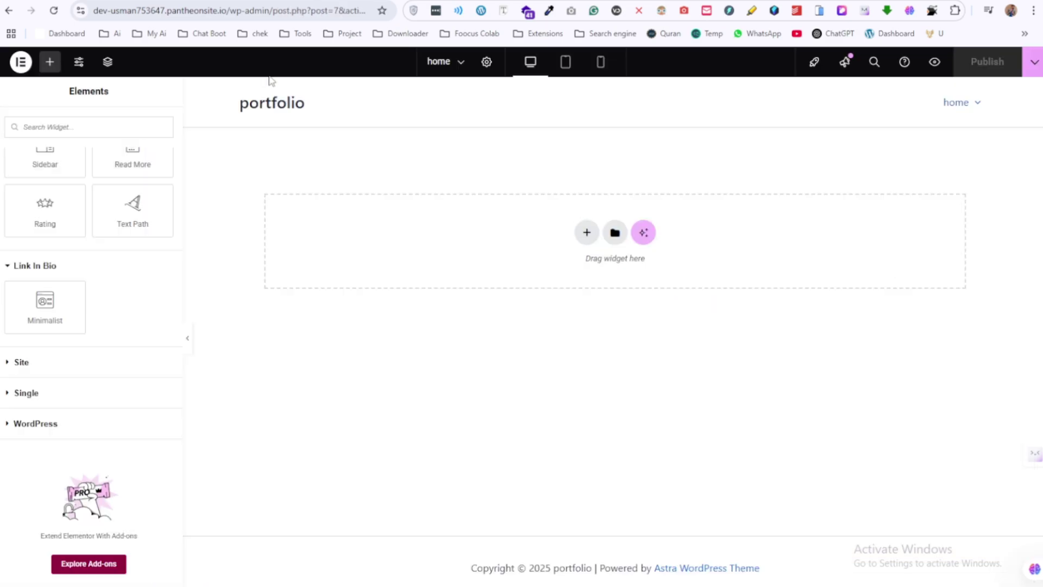
Examine the widgets offered for the home page, including the expanded Basic category and the Pro category
{"action": "scroll", "coordinate": [133, 336], "scroll_direction": "up", "scroll_amount": 10}
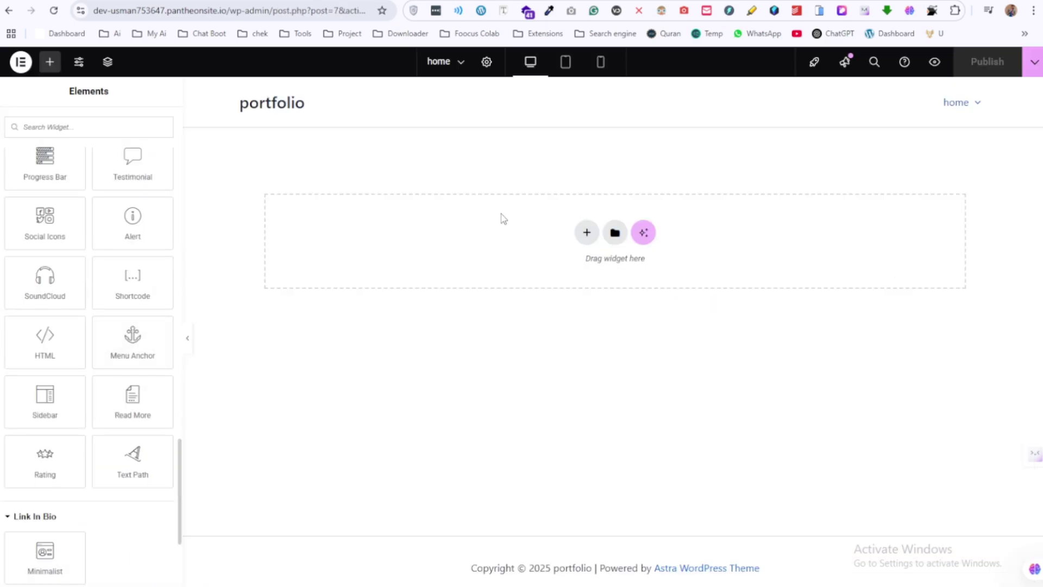
{"action": "scroll", "coordinate": [163, 204], "scroll_direction": "up", "scroll_amount": 15}
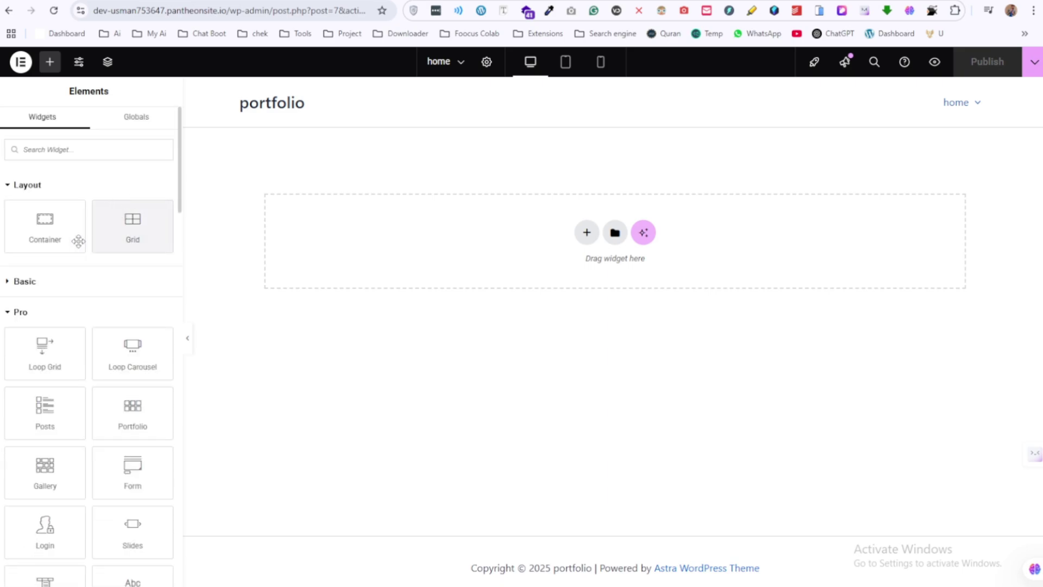
{"action": "left_click", "coordinate": [10, 284]}
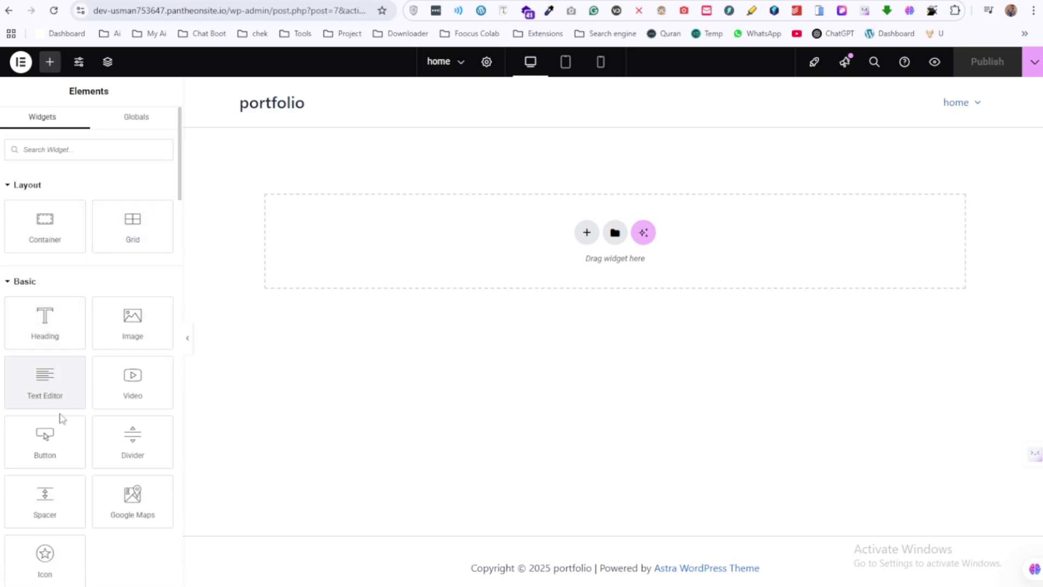
{"action": "scroll", "coordinate": [66, 489], "scroll_direction": "down", "scroll_amount": 1}
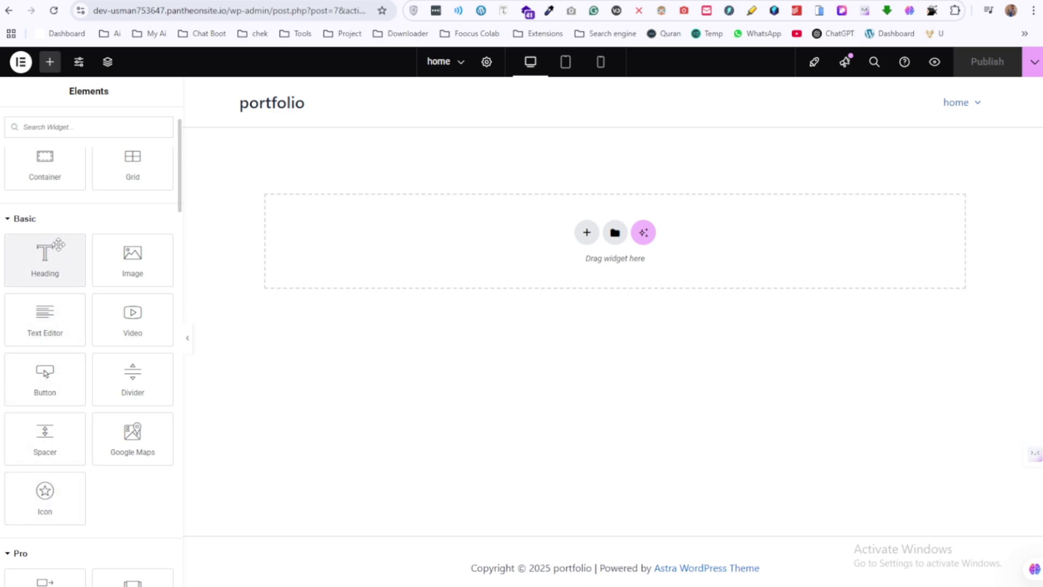
{"action": "scroll", "coordinate": [87, 381], "scroll_direction": "down", "scroll_amount": 10}
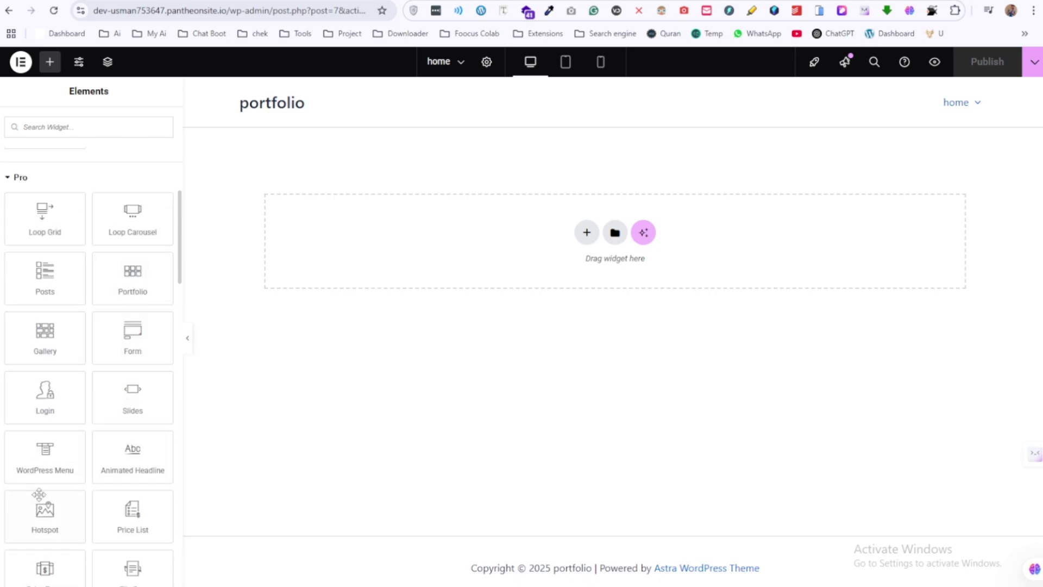
{"action": "scroll", "coordinate": [96, 491], "scroll_direction": "up", "scroll_amount": 3}
{"action": "scroll", "coordinate": [96, 490], "scroll_direction": "up", "scroll_amount": 10}
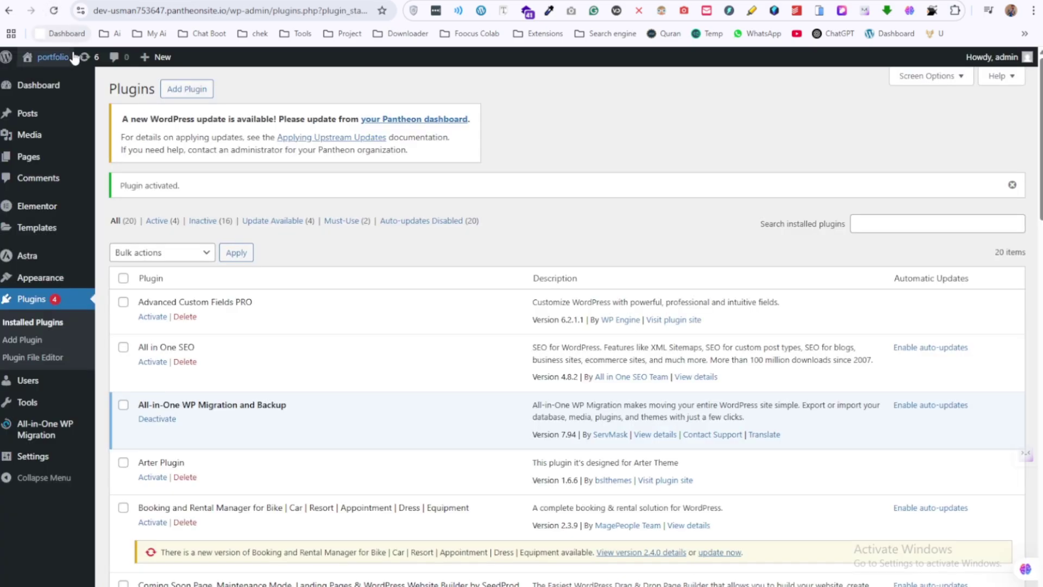
Open the saved templates in the WordPress admin and list all templates of every type
{"action": "mouse_move", "coordinate": [34, 239]}
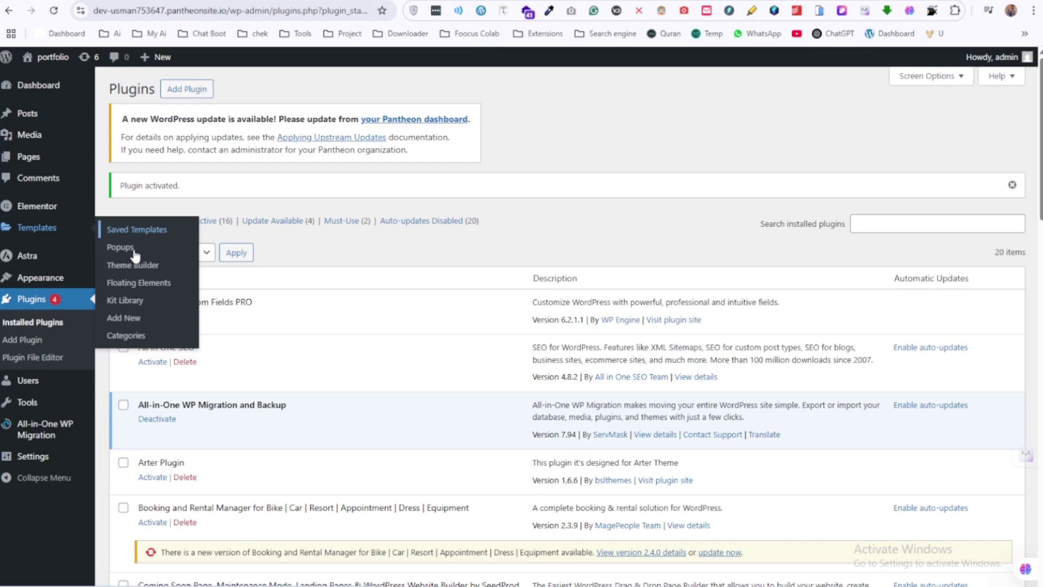
{"action": "left_click", "coordinate": [137, 337]}
{"action": "left_click", "coordinate": [133, 232]}
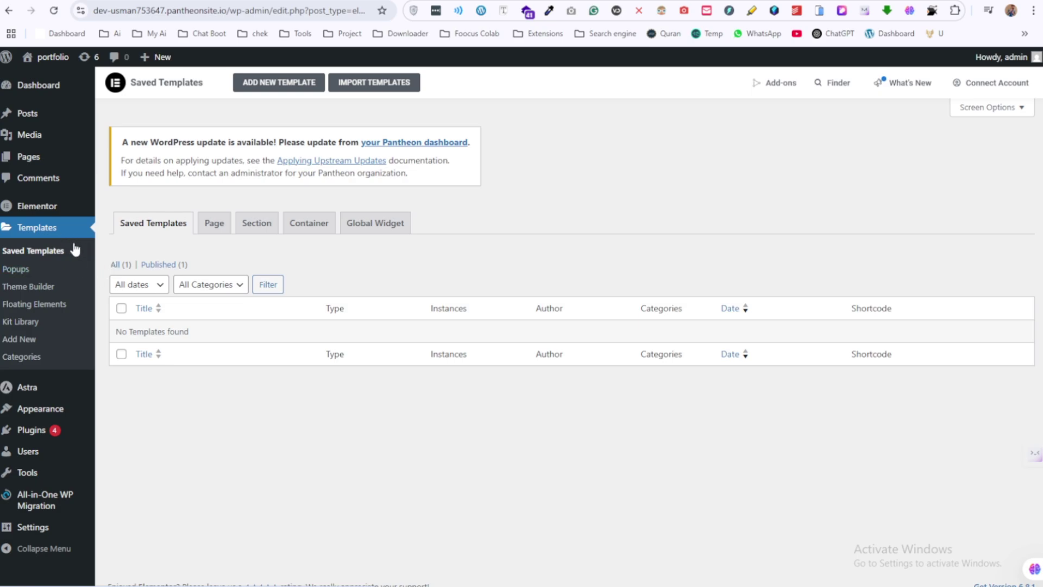
{"action": "left_click", "coordinate": [129, 264]}
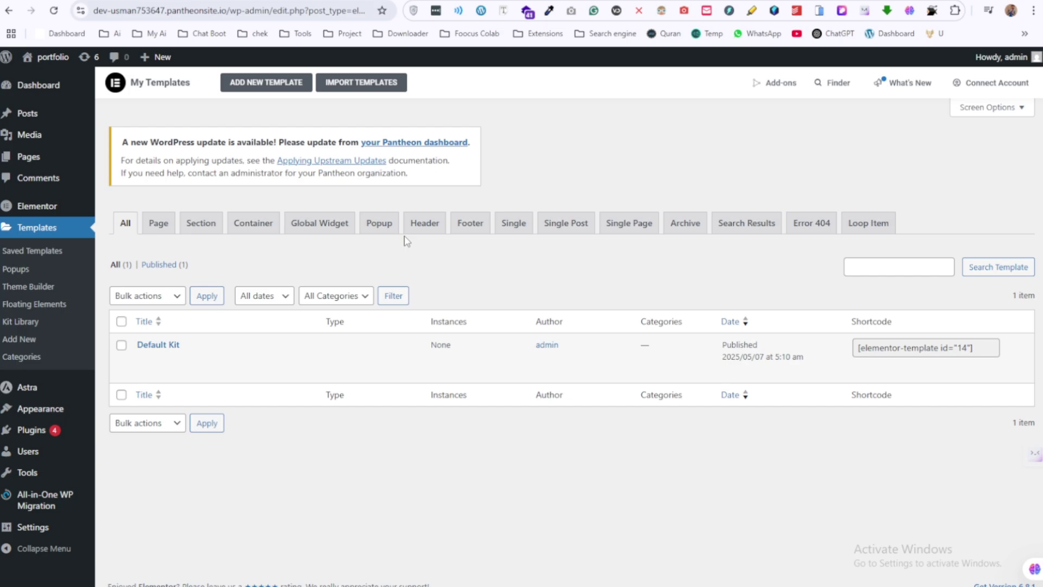
Create a new Header template named "header" and dismiss the template library
{"action": "left_click", "coordinate": [423, 223]}
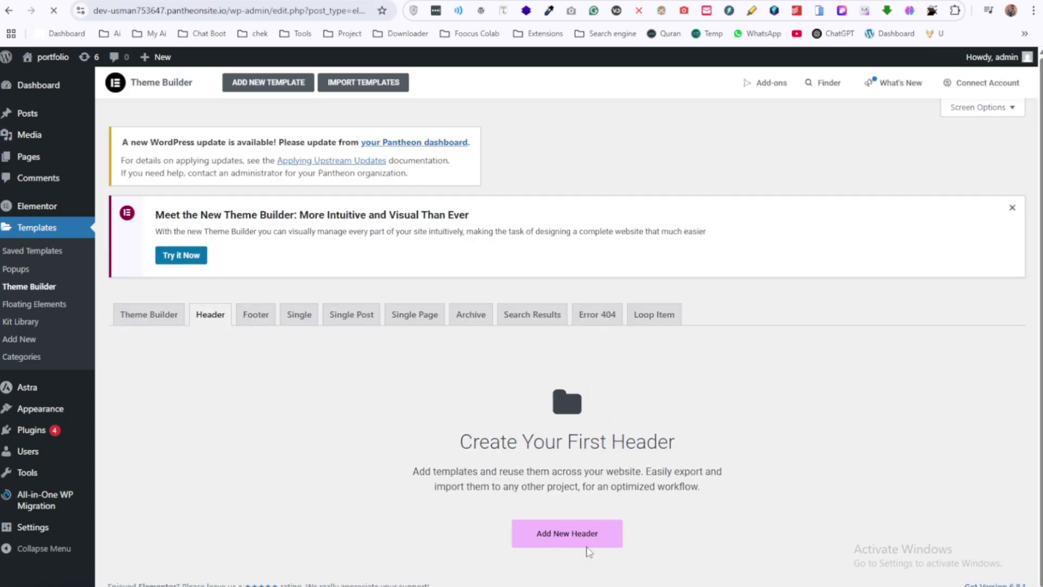
{"action": "left_click", "coordinate": [586, 543]}
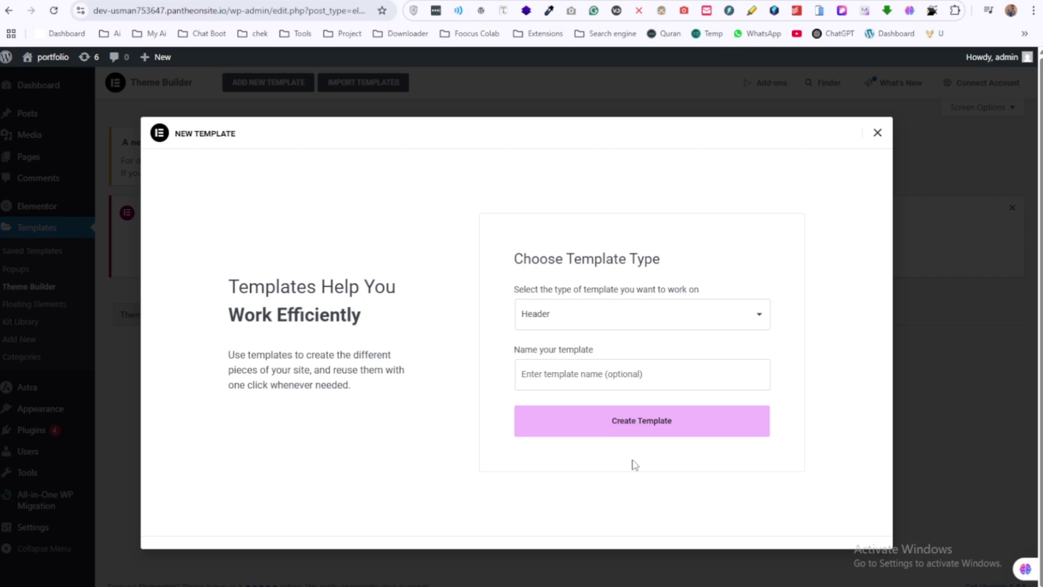
{"action": "left_click", "coordinate": [638, 374]}
{"action": "left_click", "coordinate": [634, 408]}
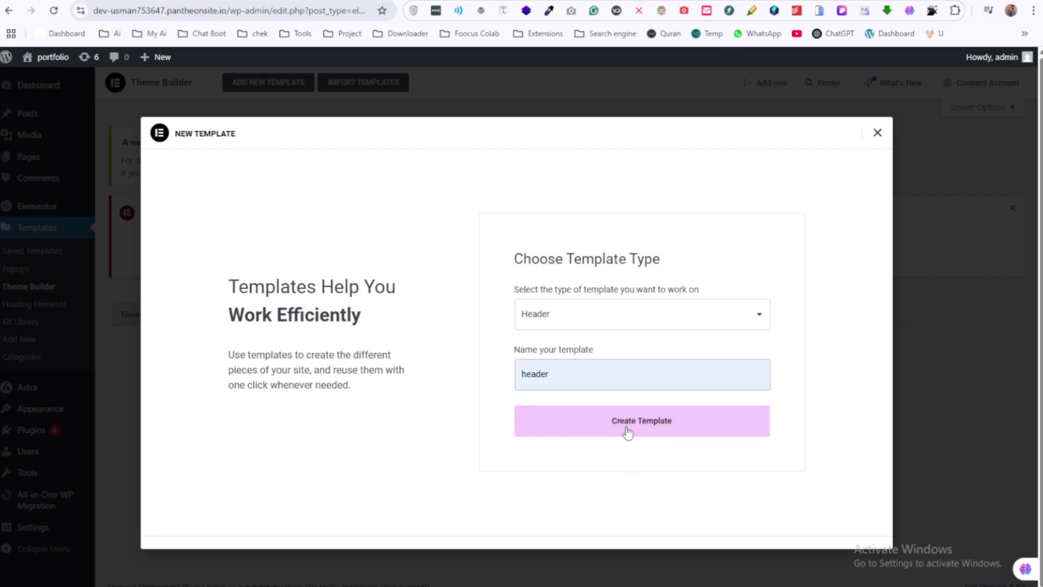
{"action": "left_click", "coordinate": [628, 432]}
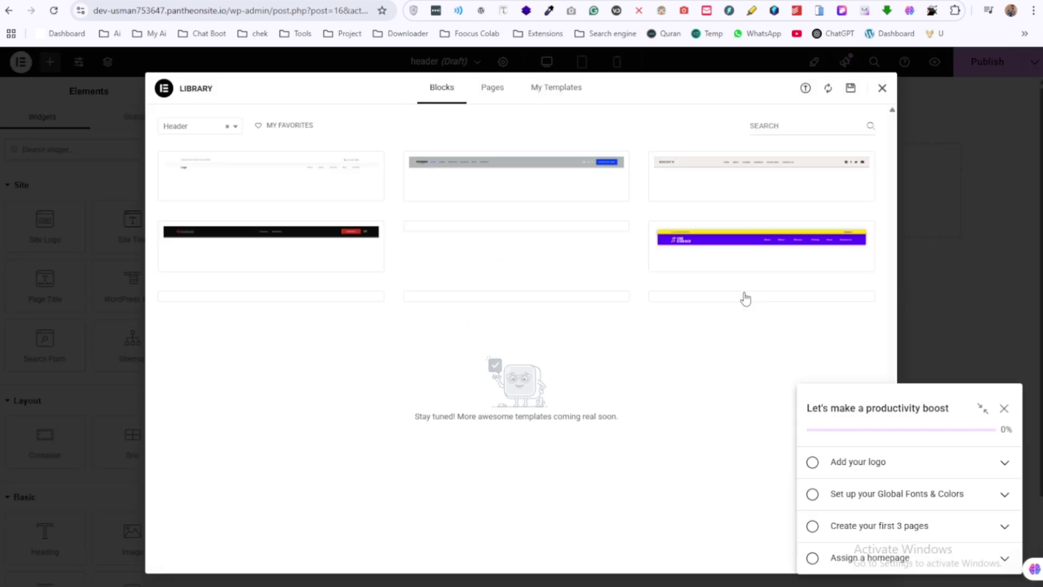
{"action": "left_click", "coordinate": [883, 88]}
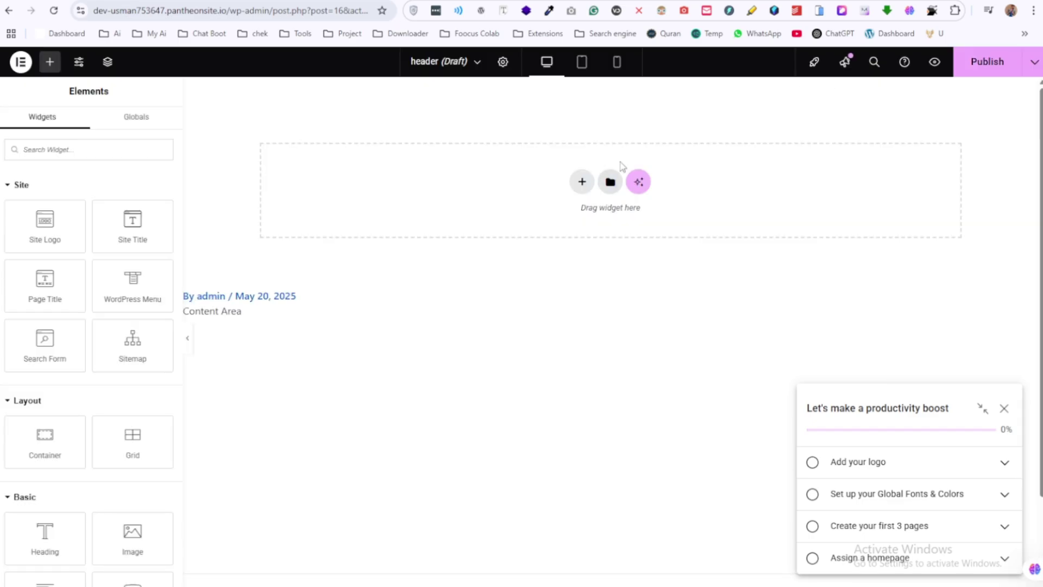
View the container layout choices without adding one, and dismiss the productivity checklist
{"action": "left_click", "coordinate": [577, 182]}
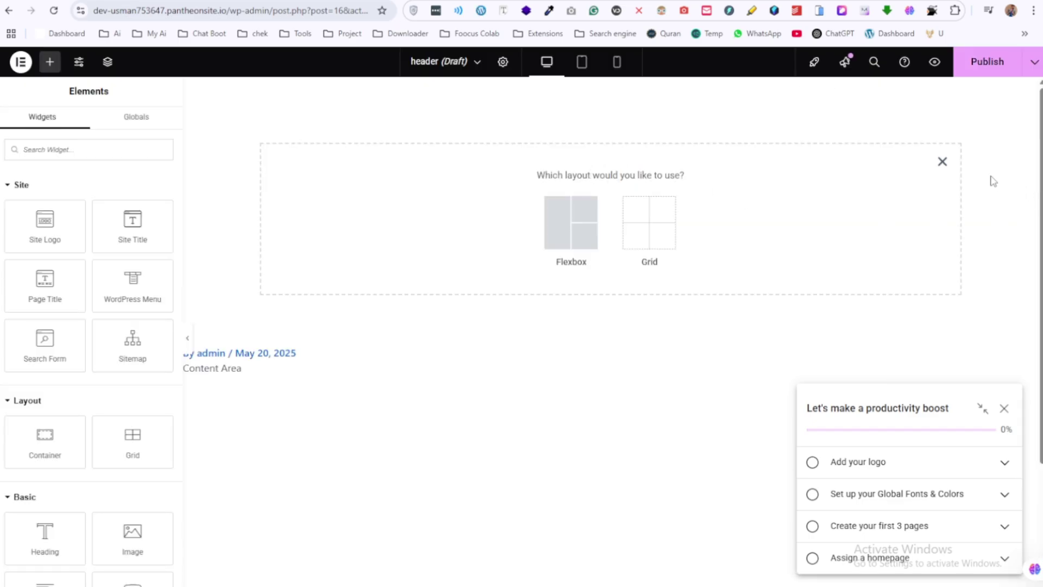
{"action": "left_click", "coordinate": [943, 163]}
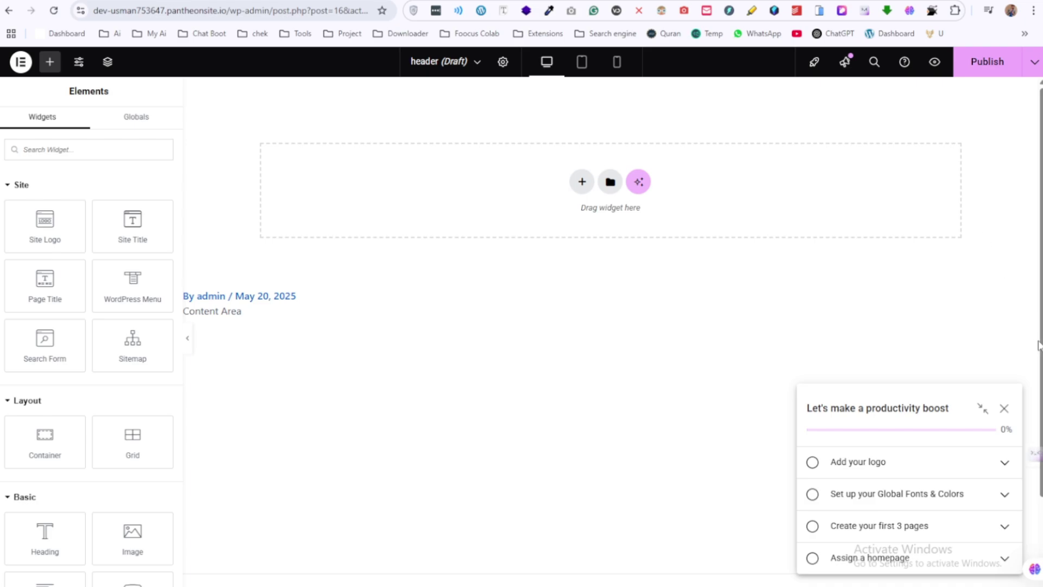
{"action": "left_click", "coordinate": [1004, 409]}
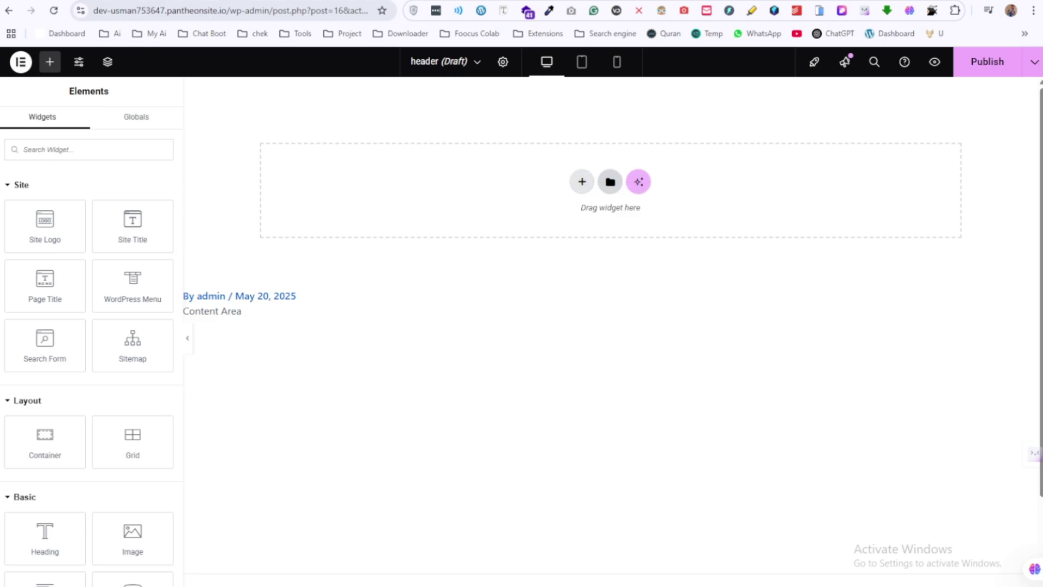
Switch to the home page's editor and exit it to the WordPress Pages list
{"action": "key", "text": "ctrl+Tab"}
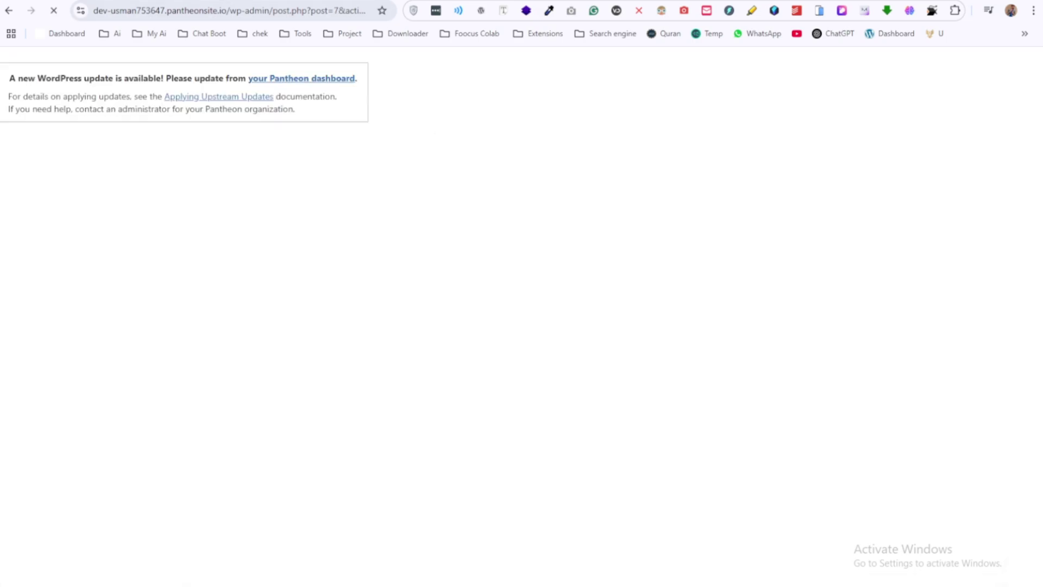
{"action": "key", "text": "ctrl+shift+Tab"}
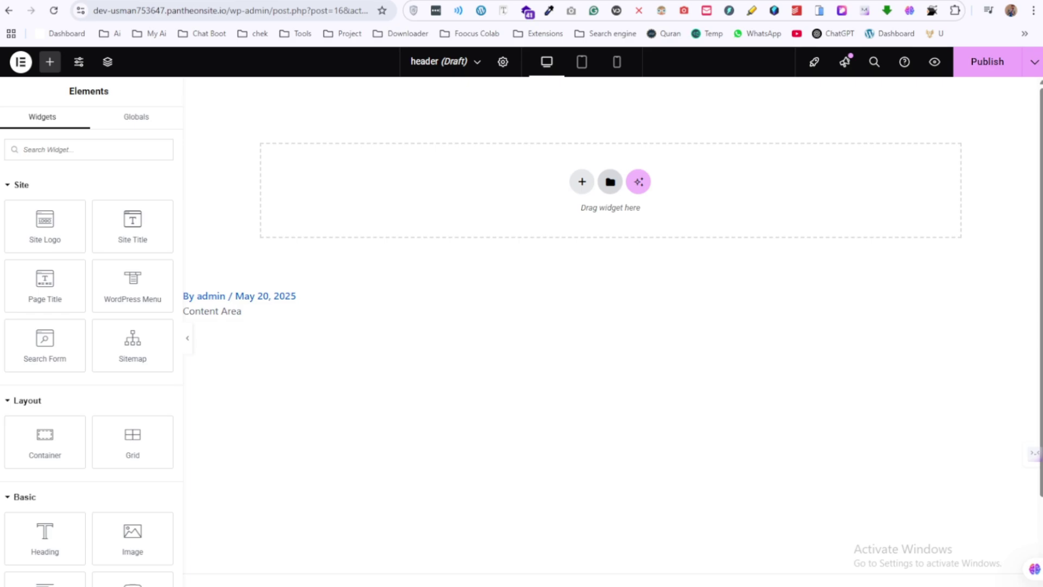
{"action": "left_click", "coordinate": [147, 1]}
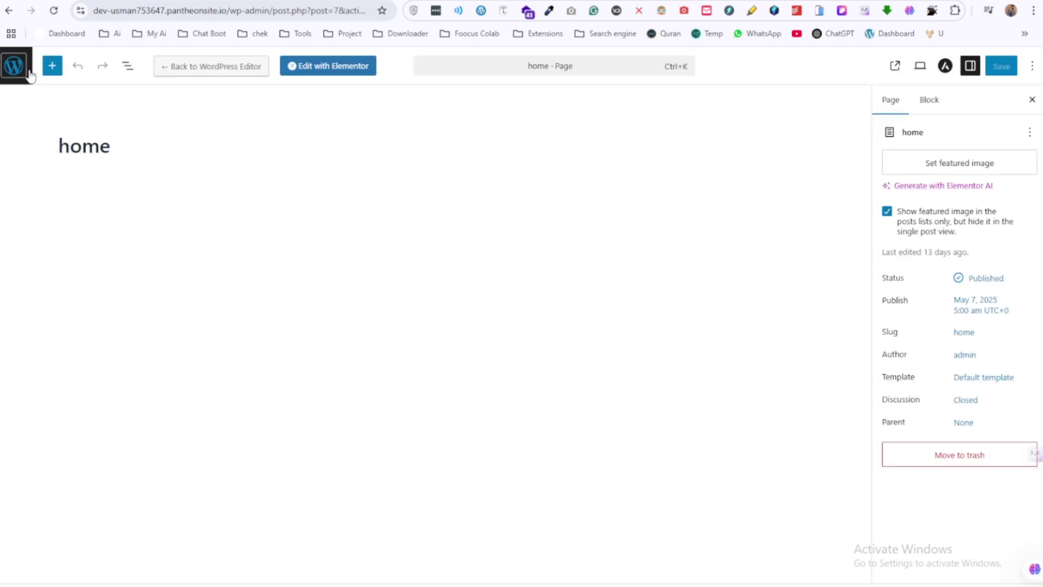
{"action": "left_click", "coordinate": [26, 72]}
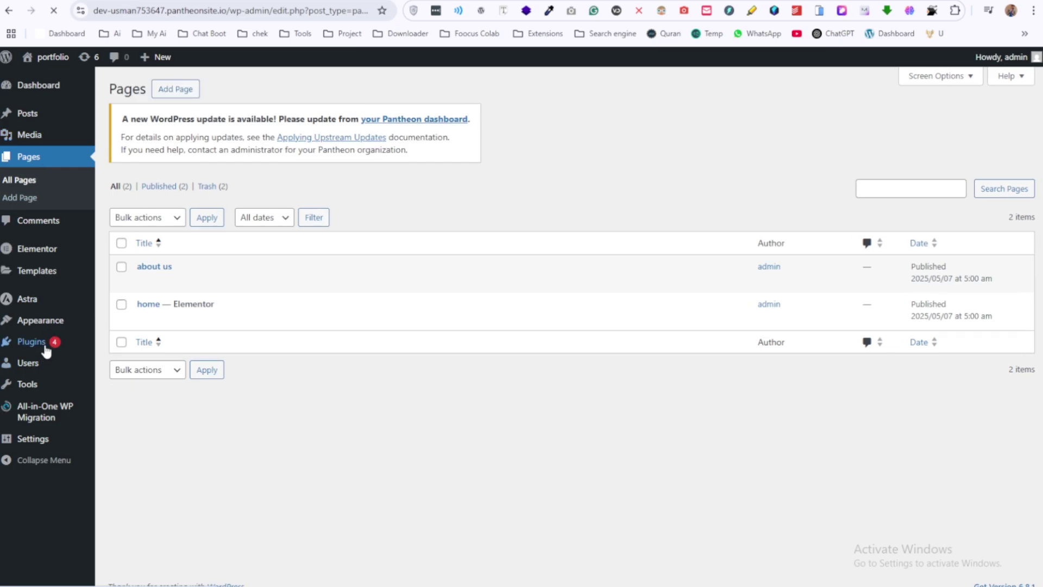
Find Elementor Pro among the installed plugins and deactivate it
{"action": "left_click", "coordinate": [45, 344]}
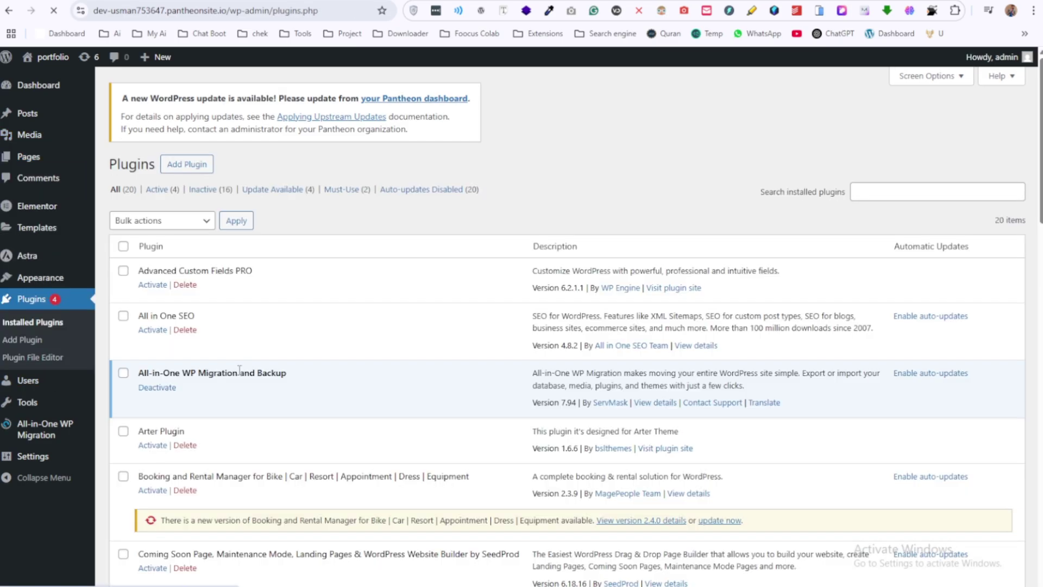
{"action": "scroll", "coordinate": [237, 458], "scroll_direction": "down", "scroll_amount": 1}
{"action": "scroll", "coordinate": [237, 458], "scroll_direction": "down", "scroll_amount": 5}
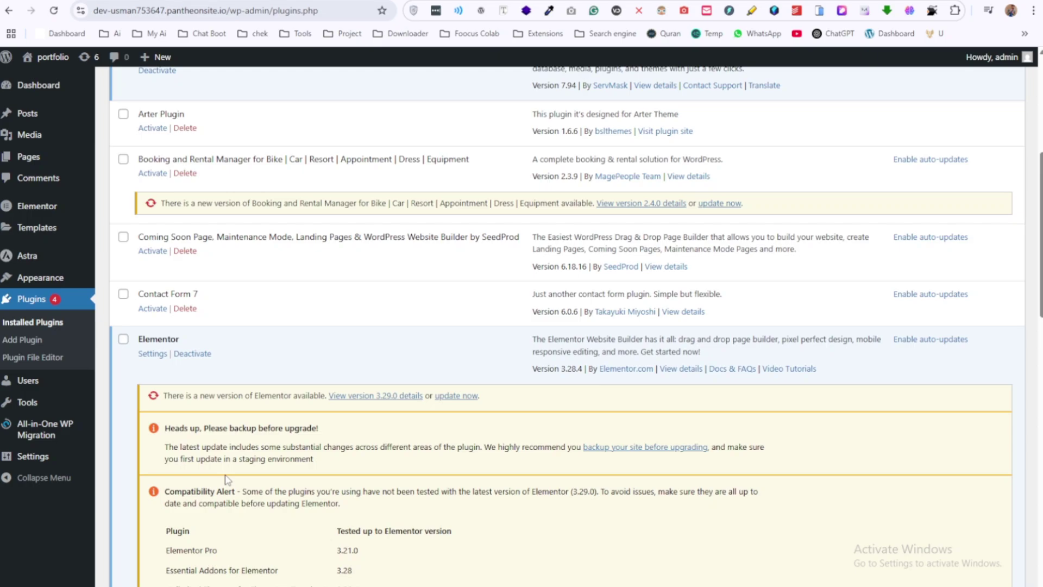
{"action": "scroll", "coordinate": [227, 479], "scroll_direction": "down", "scroll_amount": 4}
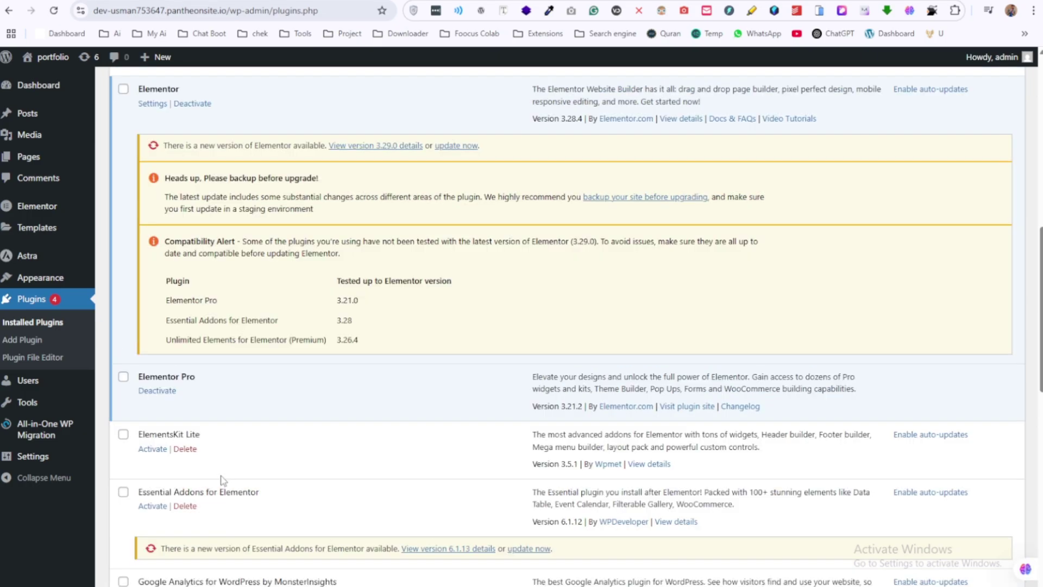
{"action": "left_click", "coordinate": [159, 395]}
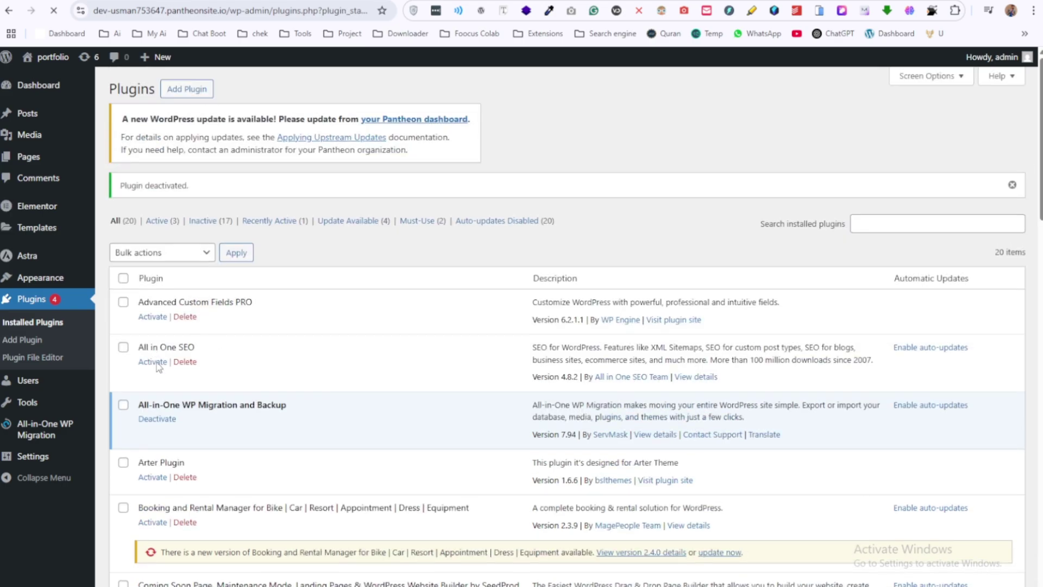
List all templates with Elementor Pro deactivated, and examine the template types and Elementor admin options on offer
{"action": "left_click", "coordinate": [33, 234]}
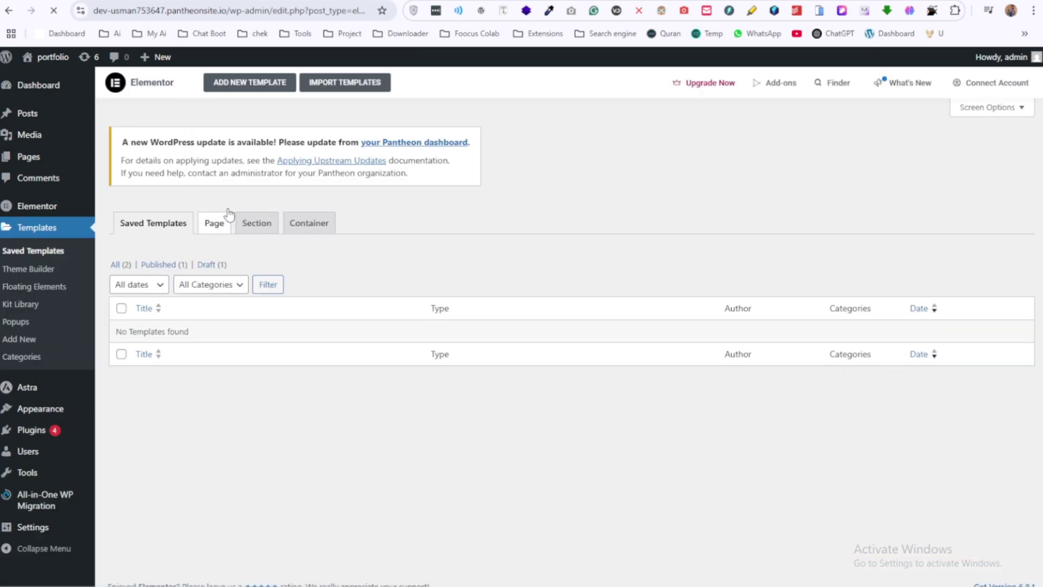
{"action": "left_click", "coordinate": [129, 264]}
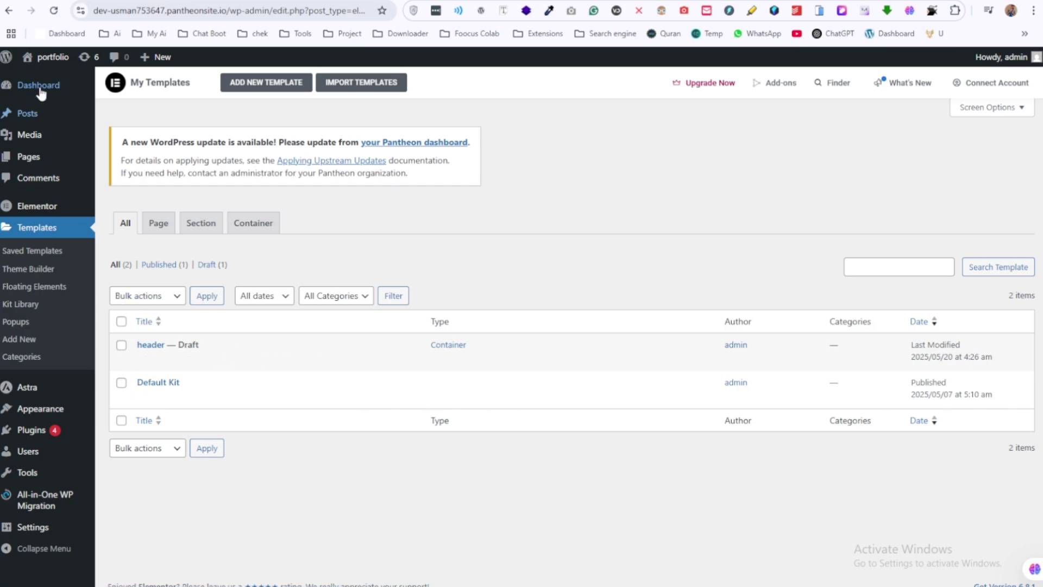
{"action": "mouse_move", "coordinate": [199, 353]}
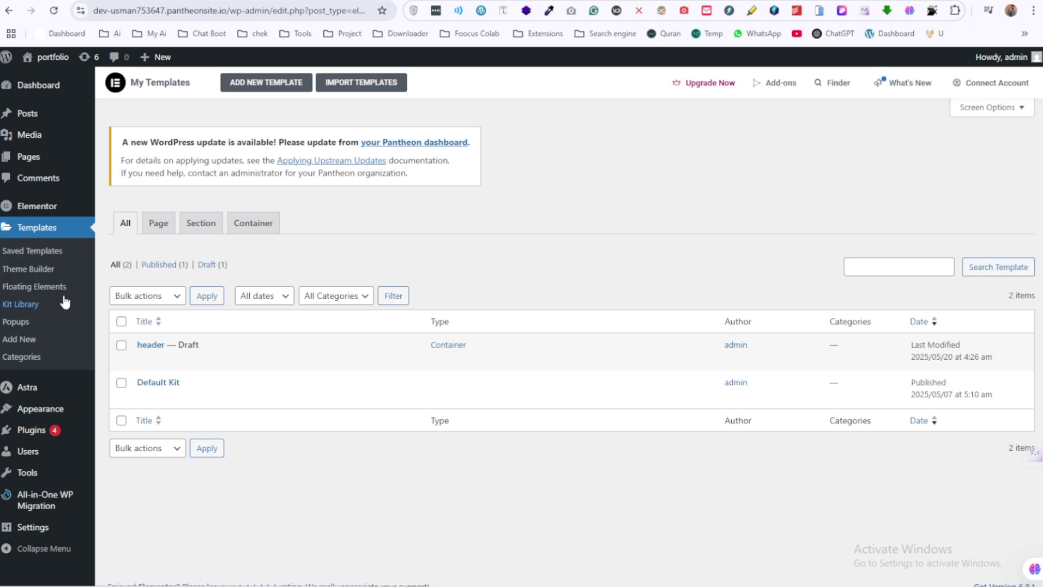
{"action": "mouse_move", "coordinate": [65, 212]}
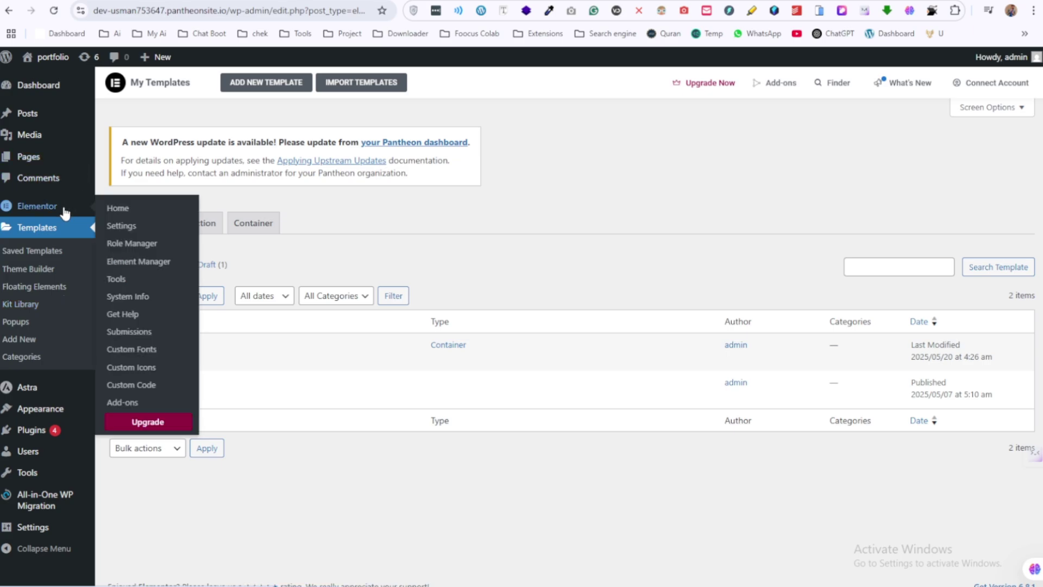